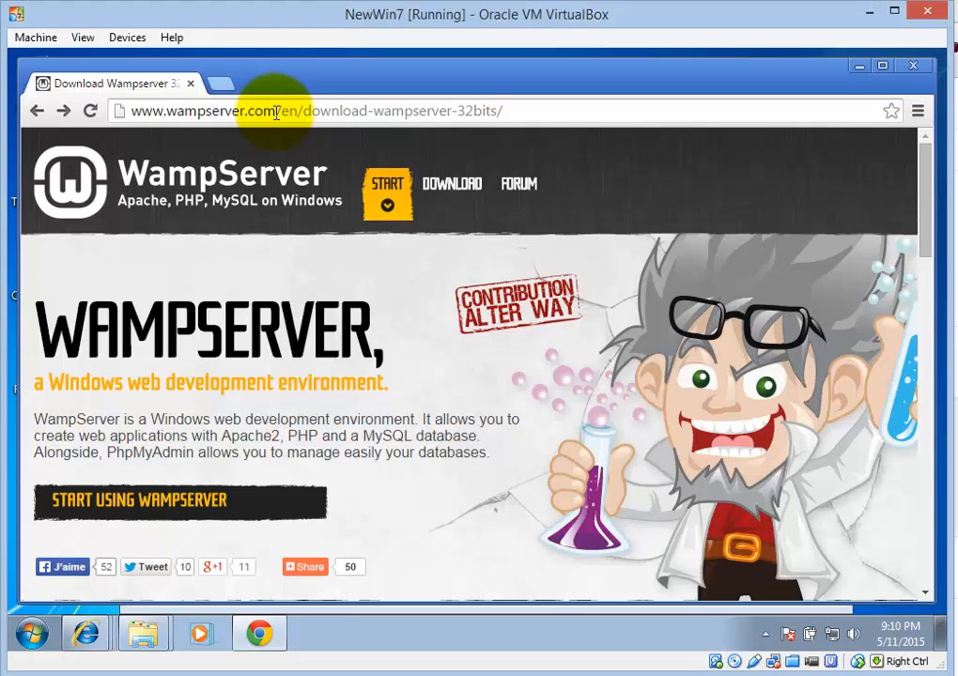
# Start the WAMPSERVER (32 BITS & PHP 5.5) 2.5 download and dismiss its download form pop-up
pyautogui.click(275, 111)
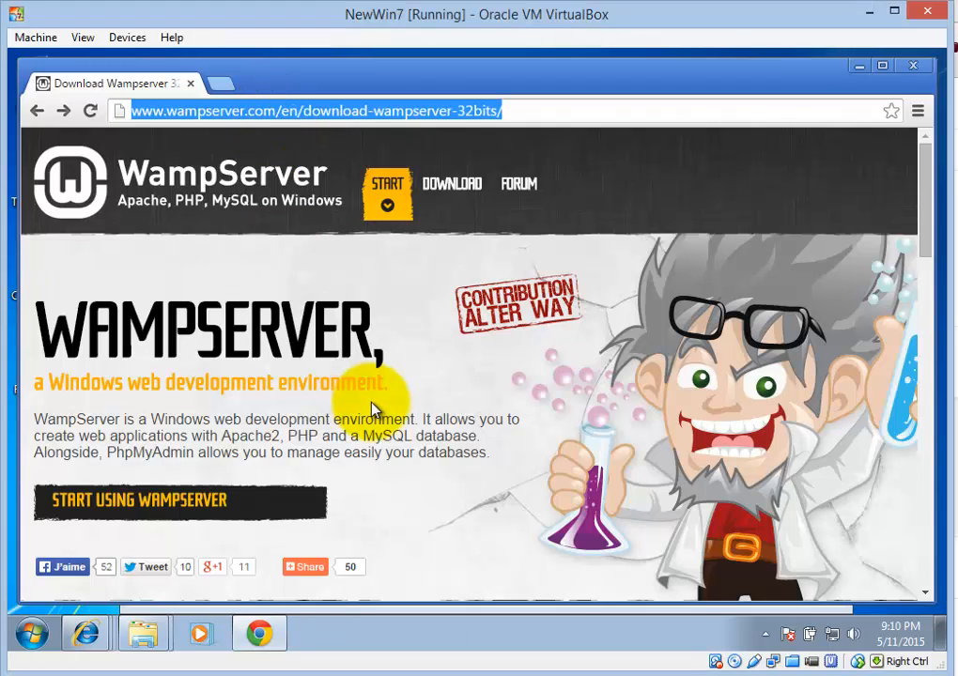
pyautogui.moveTo(926, 250); pyautogui.dragTo(941, 465)
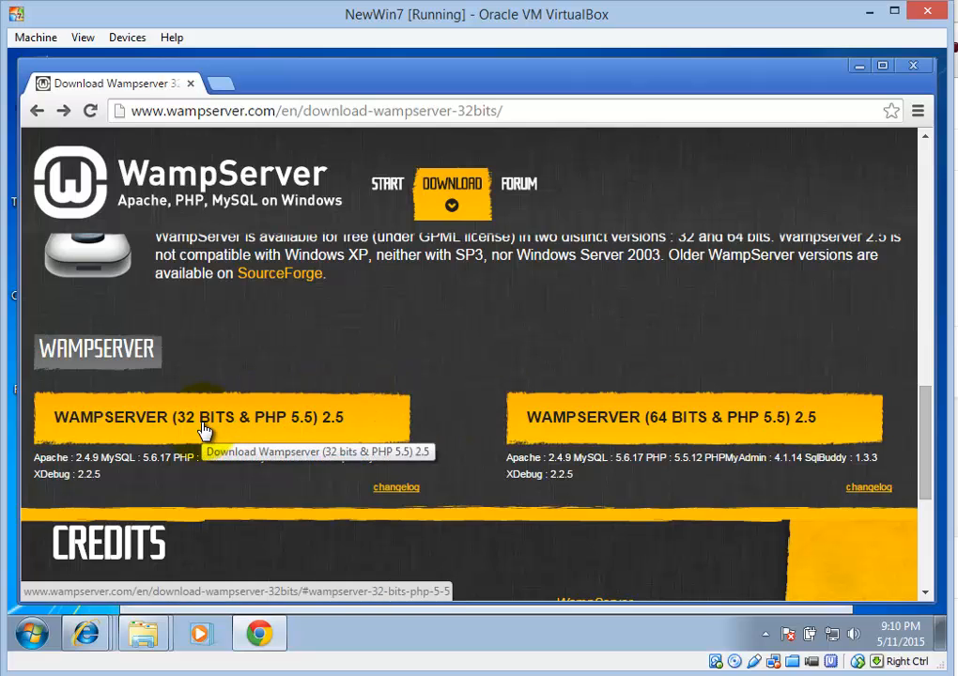
pyautogui.click(136, 425)
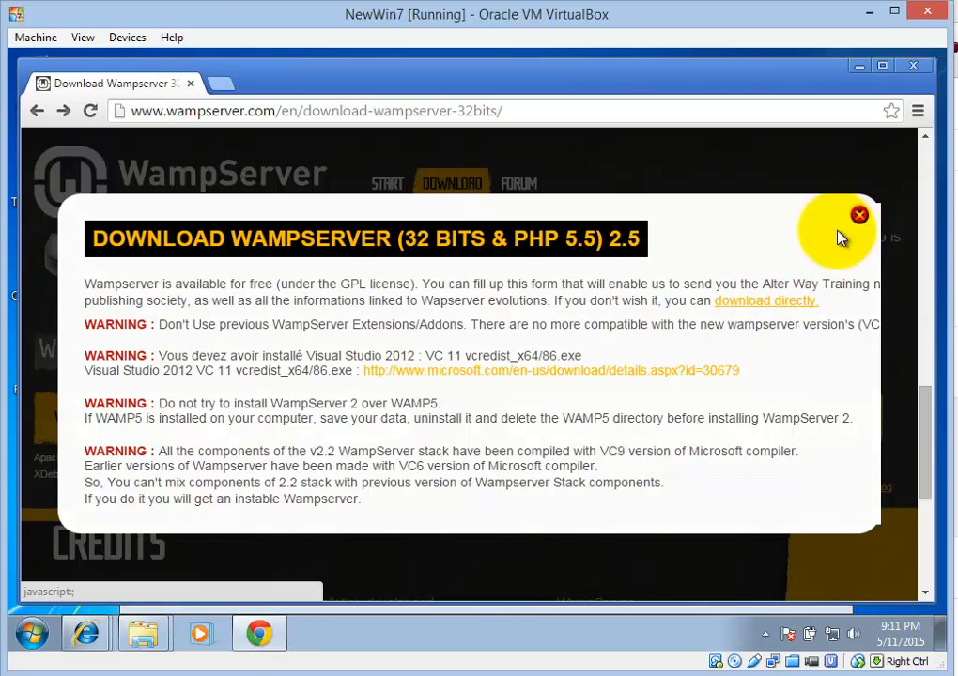
pyautogui.click(860, 215)
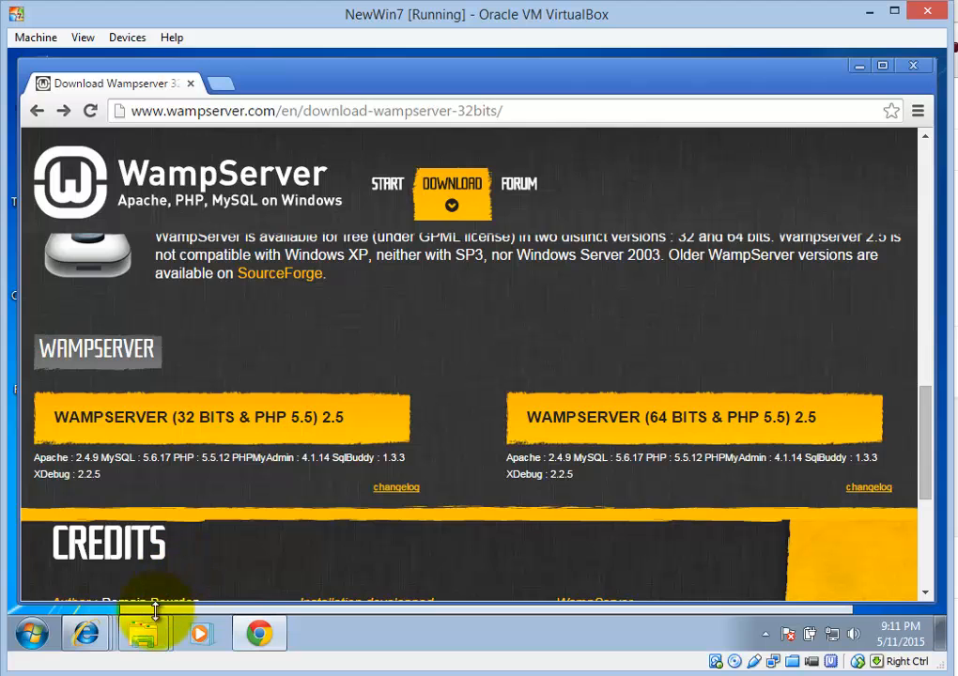
# Run the wampserver2.5 installer from Downloads, approving the unverified-publisher warning and User Account Control
pyautogui.moveTo(150, 632)
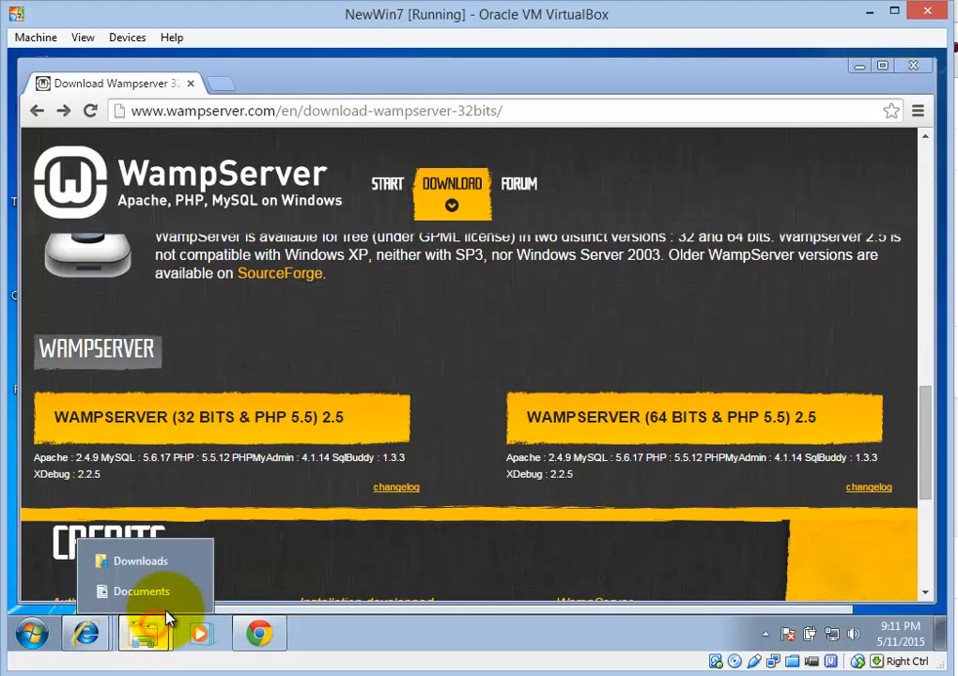
pyautogui.click(147, 562)
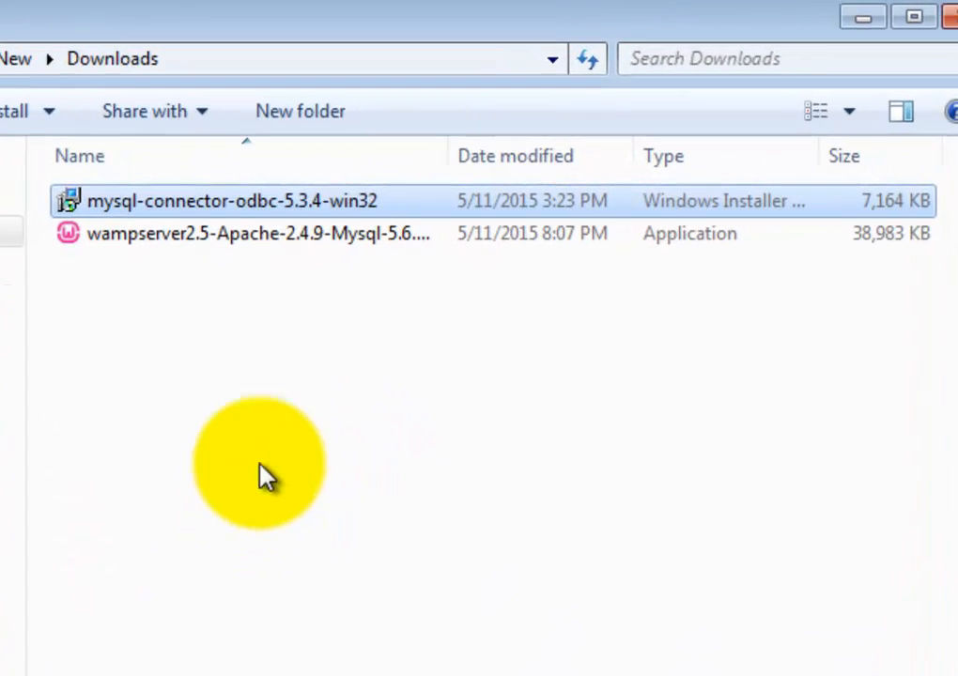
pyautogui.doubleClick(290, 242)
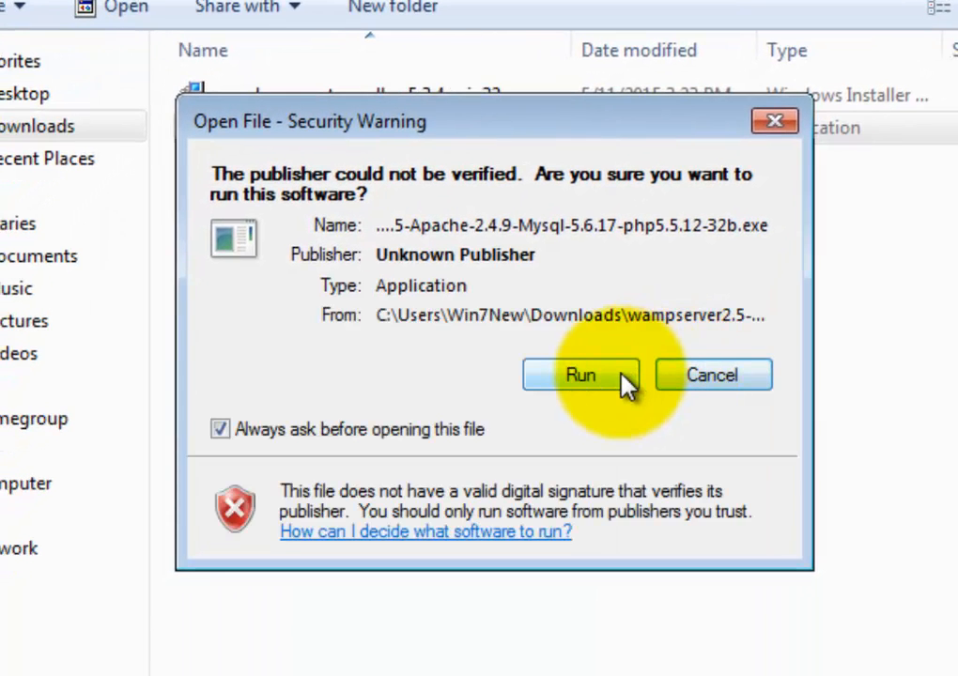
pyautogui.click(611, 378)
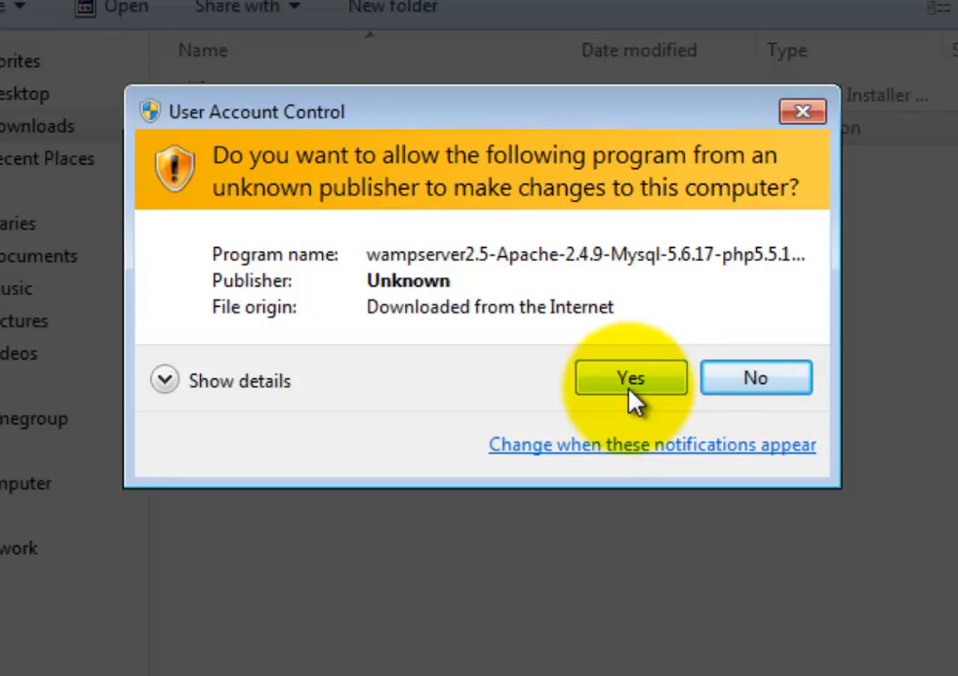
pyautogui.click(628, 388)
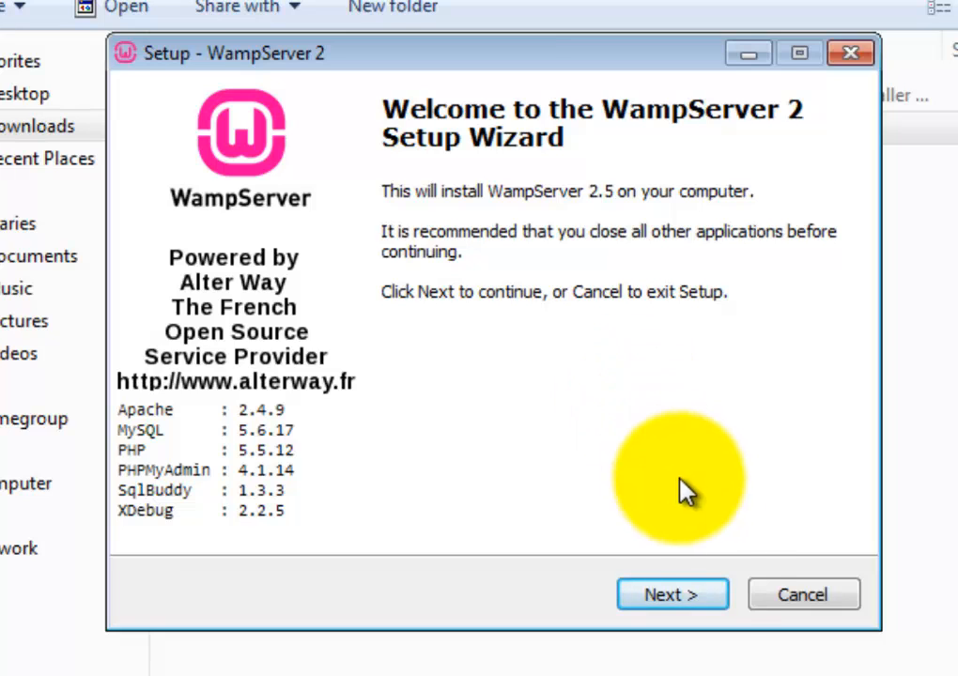
# Accept the licence, keep c:\wamp as the destination, and add Quick Launch and Desktop icons
pyautogui.click(700, 601)
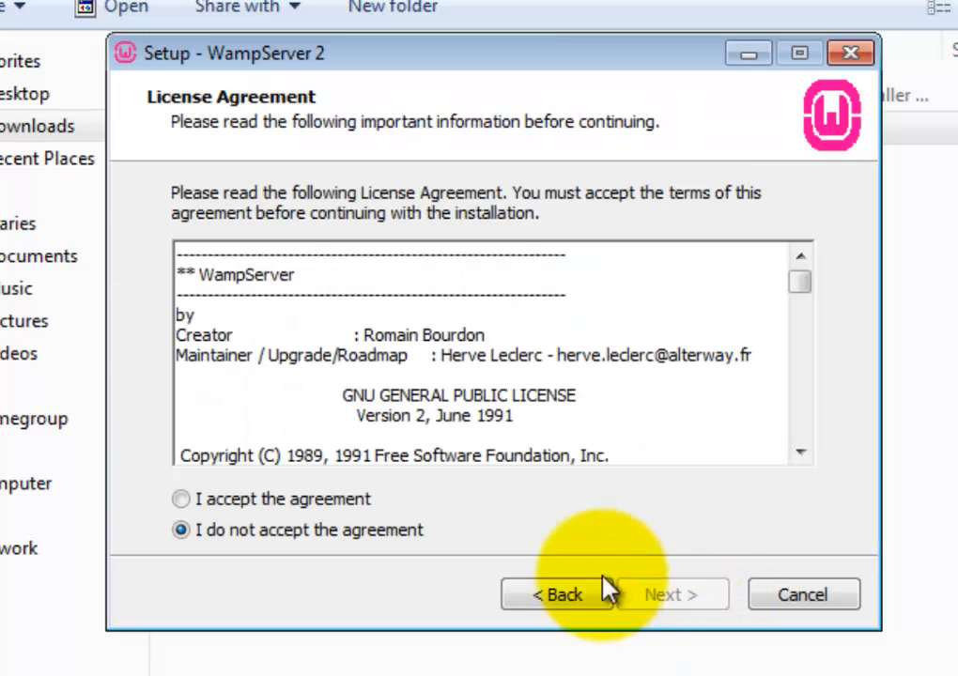
pyautogui.click(303, 506)
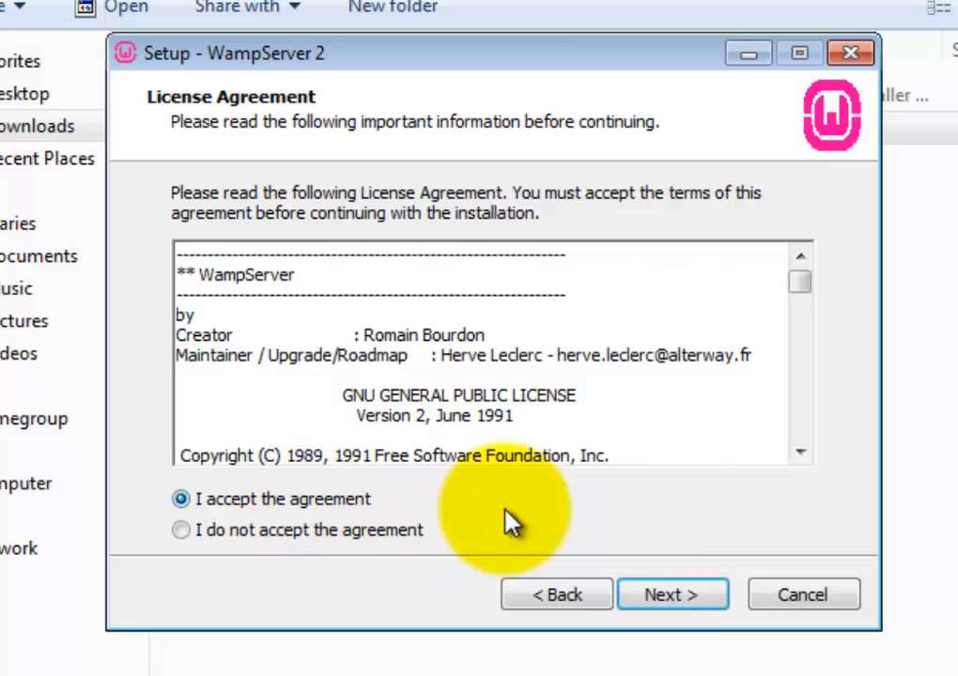
pyautogui.click(672, 597)
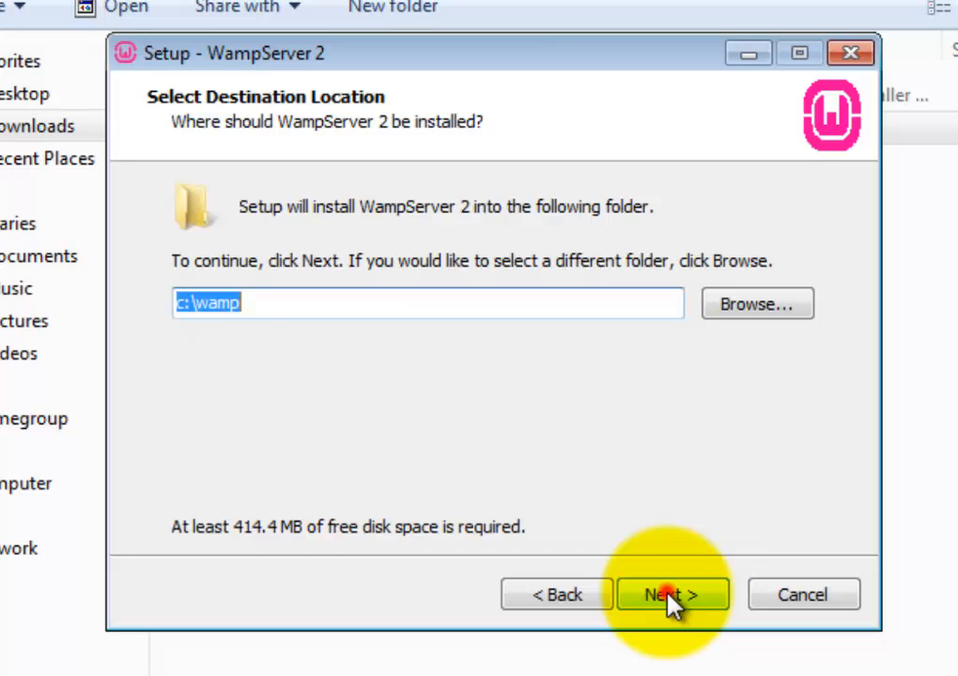
pyautogui.click(672, 597)
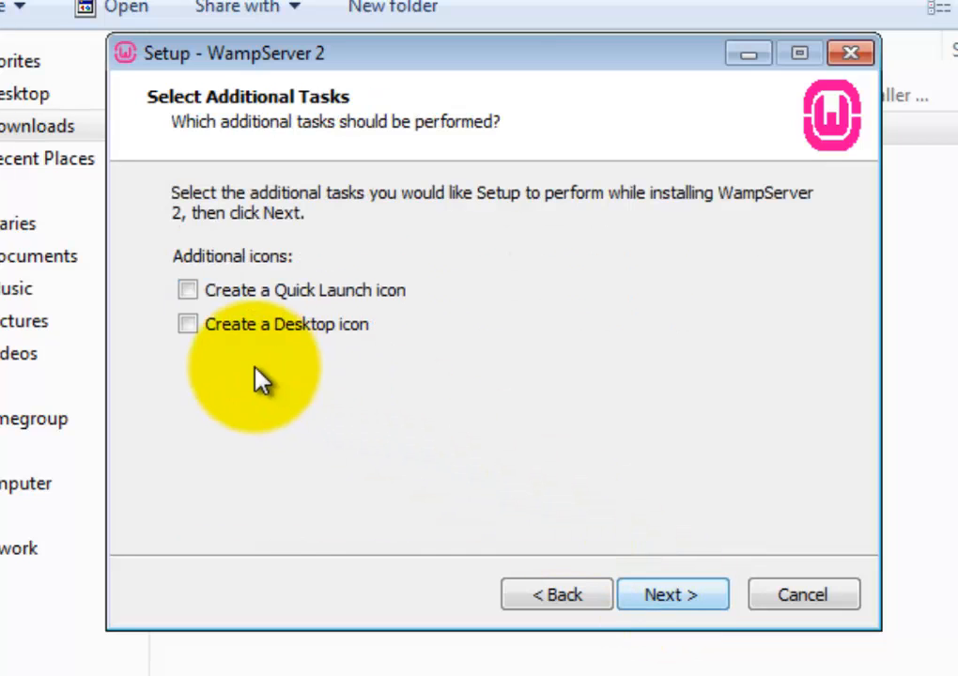
pyautogui.click(188, 291)
pyautogui.click(188, 324)
pyautogui.click(694, 596)
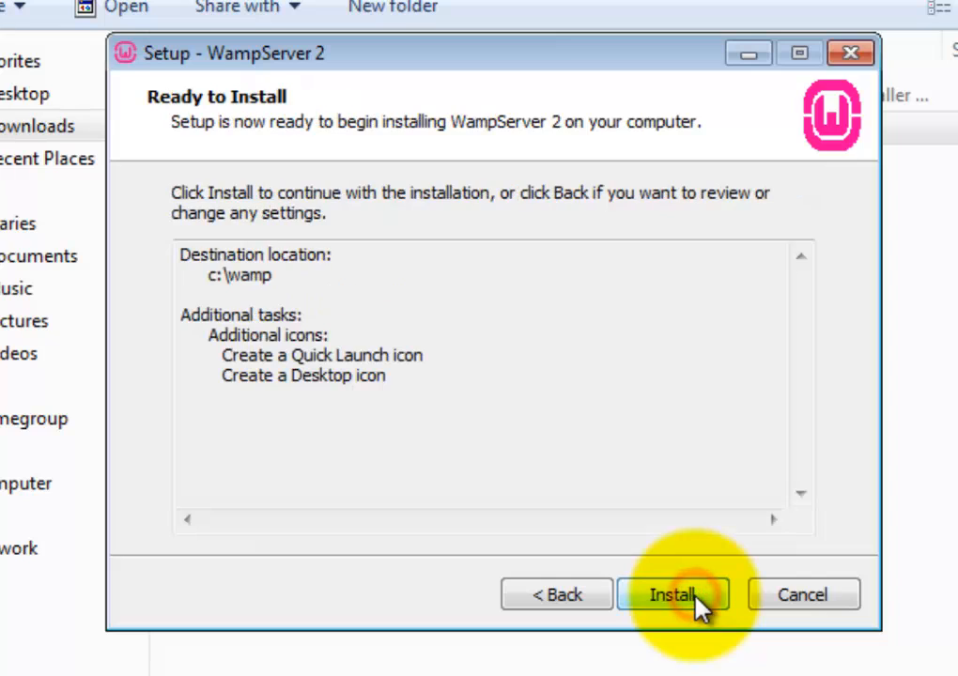
# Install WampServer 2 and wait for the default browser prompt to appear
pyautogui.click(695, 598)
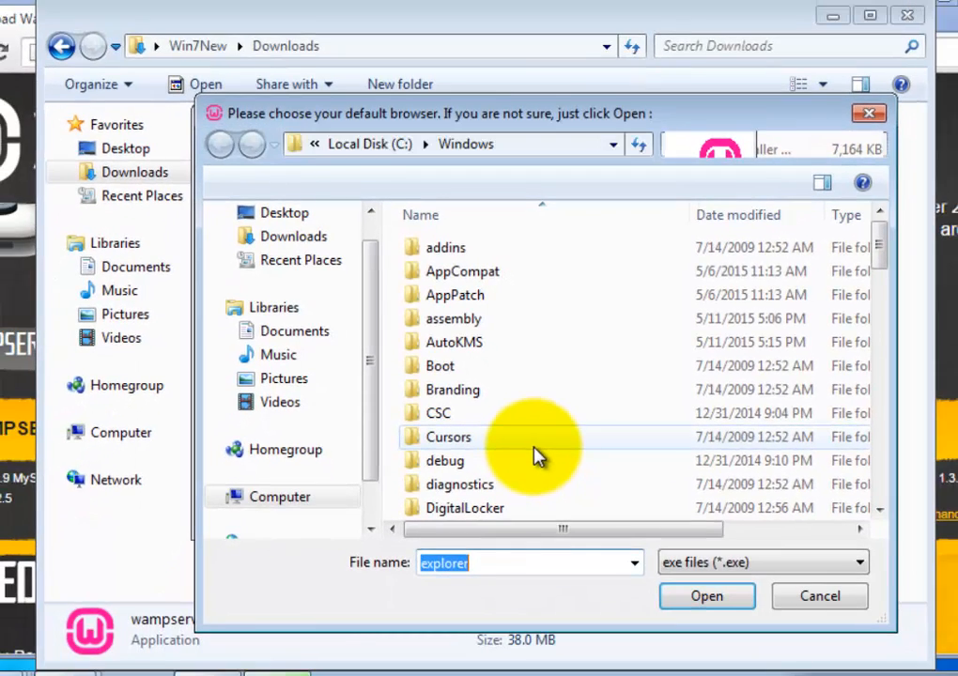
# Keep explorer as the default browser and allow Apache through the firewall on private and public networks
pyautogui.moveTo(879, 246)
pyautogui.mouseDown()
pyautogui.moveTo(902, 430)
pyautogui.moveTo(935, 499)
pyautogui.moveTo(934, 470)
pyautogui.moveTo(935, 483)
pyautogui.moveTo(903, 439)
pyautogui.mouseUp()
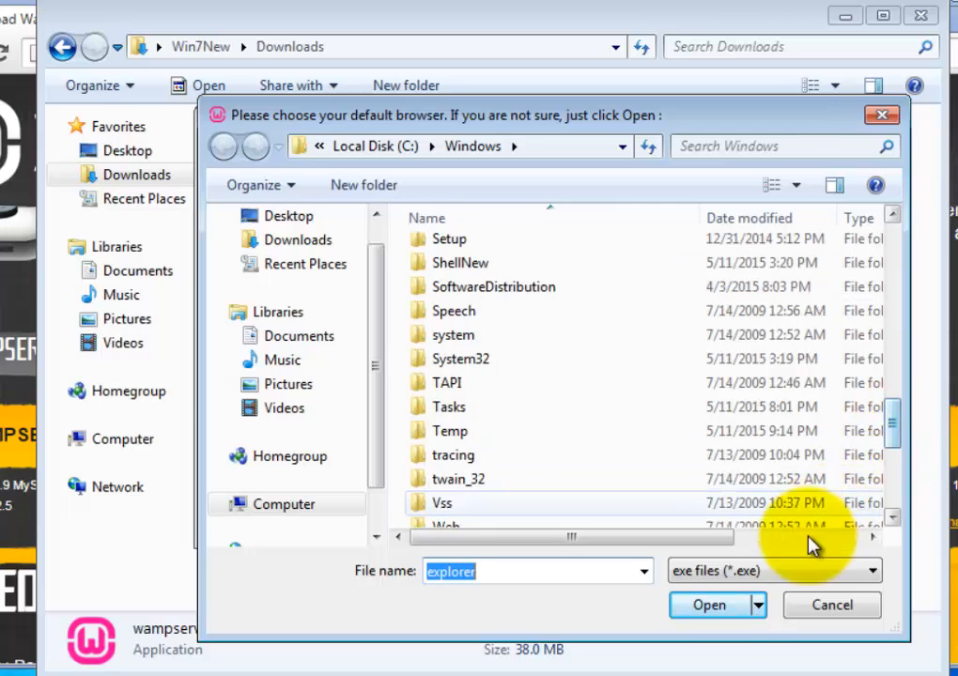
pyautogui.click(724, 609)
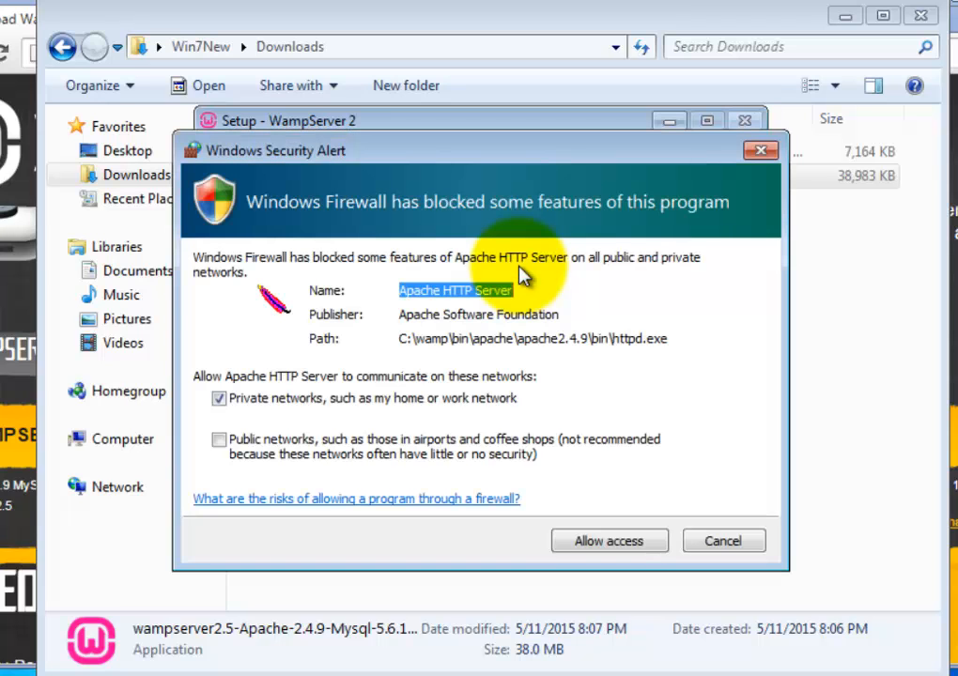
pyautogui.click(220, 441)
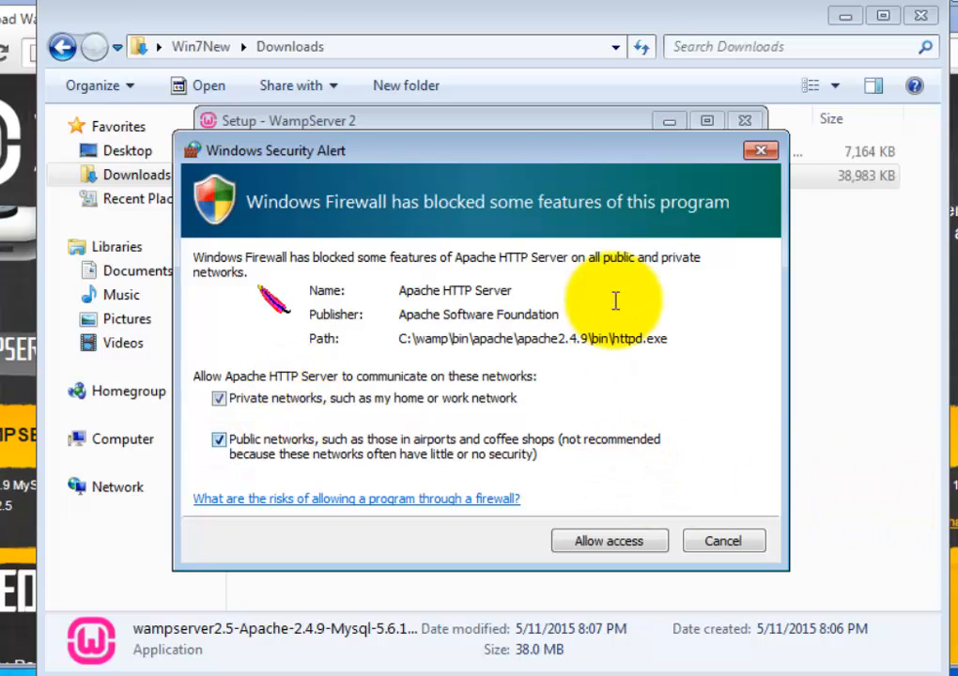
pyautogui.click(621, 551)
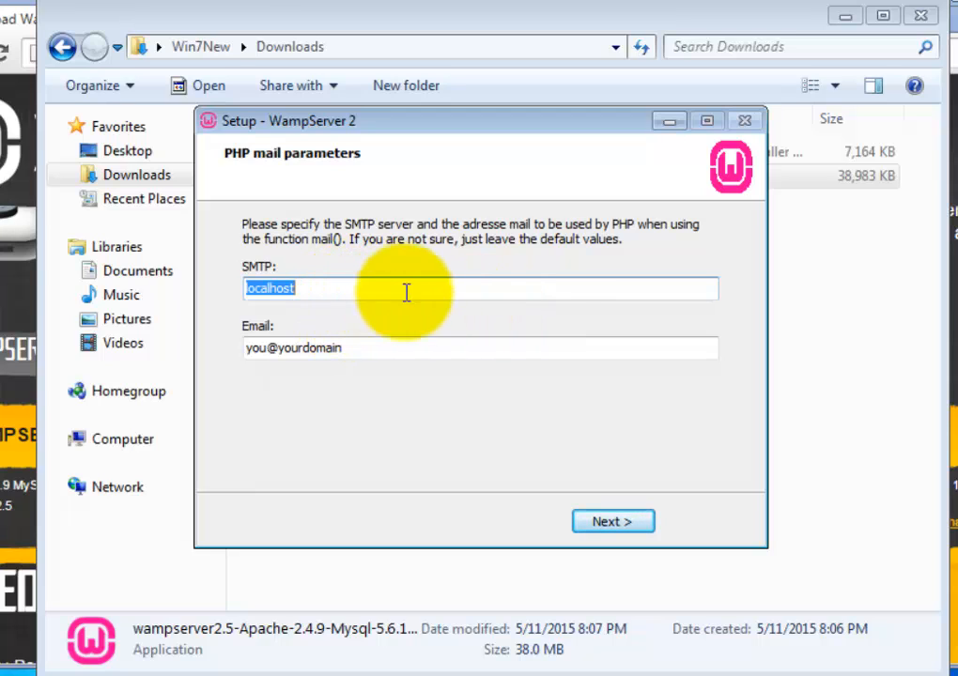
# Keep the default PHP mail settings (SMTP localhost) and finish setup with Launch WampServer 2 checked
pyautogui.click(617, 531)
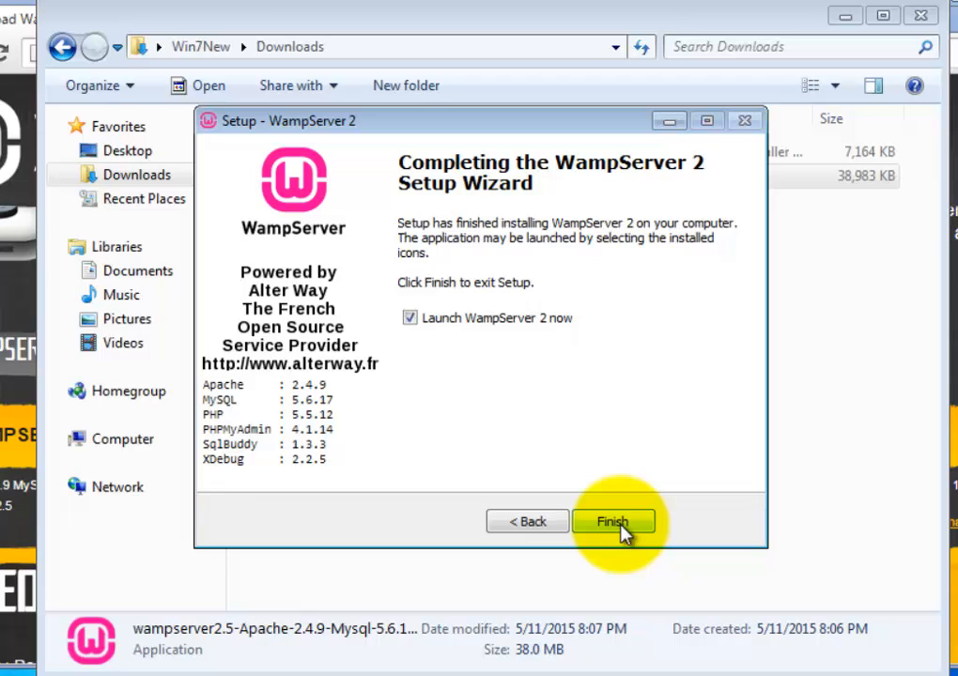
pyautogui.click(620, 530)
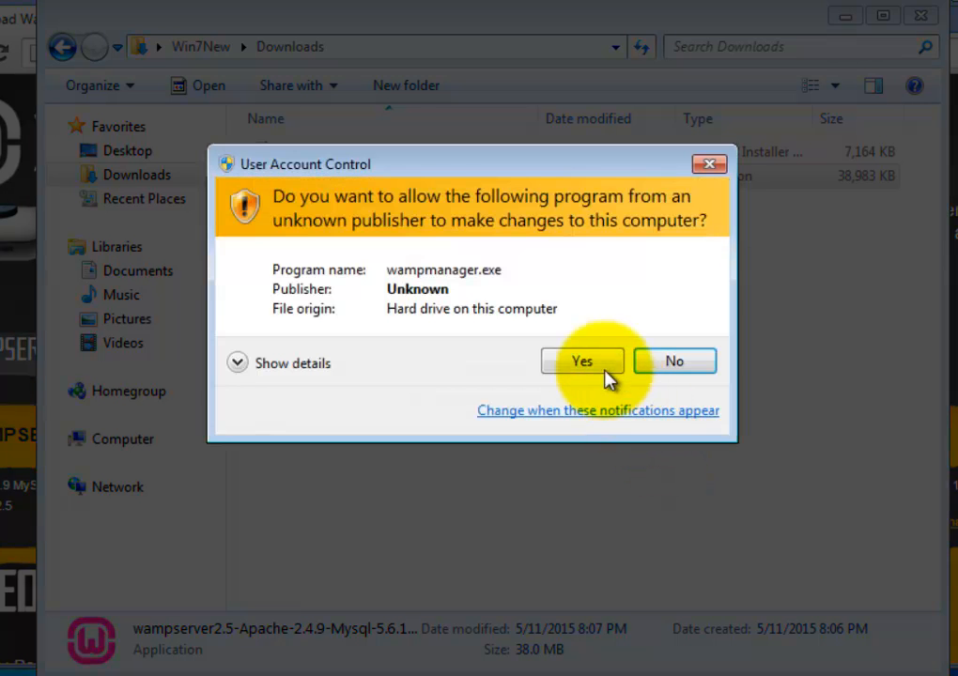
# Approve WampServer's UAC prompt, then choose Put Online from the tray icon's Quick Admin menu
pyautogui.click(601, 371)
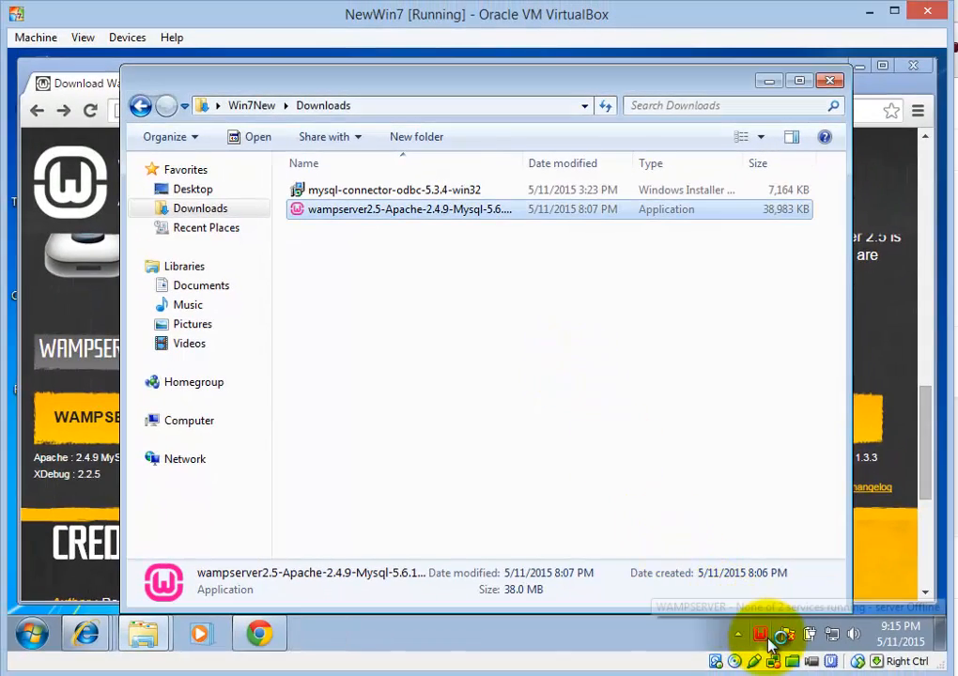
pyautogui.moveTo(764, 642)
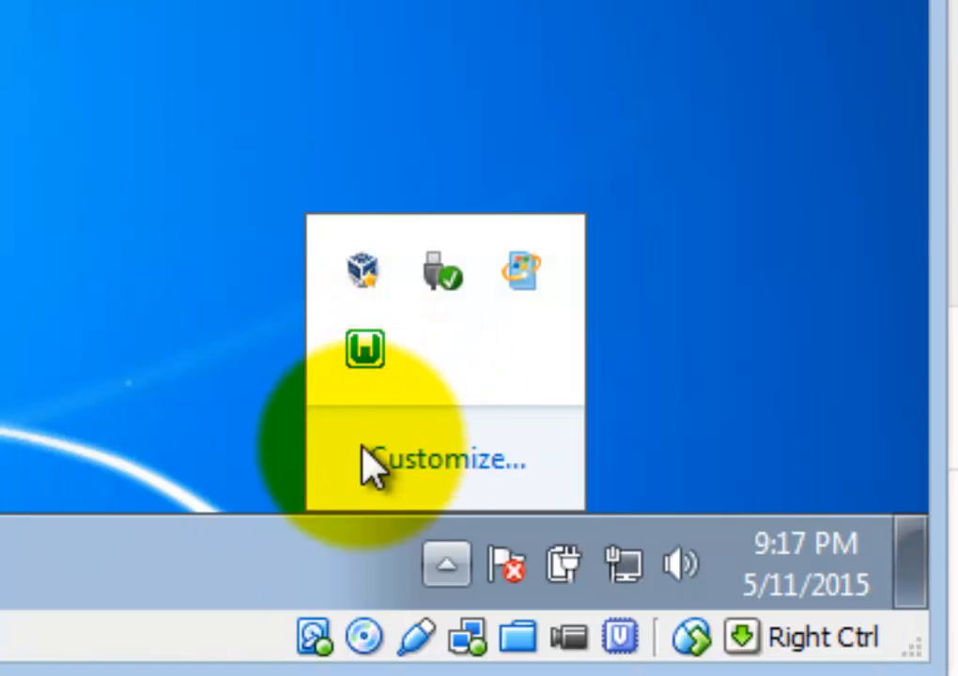
pyautogui.rightClick(374, 362)
pyautogui.click(376, 365)
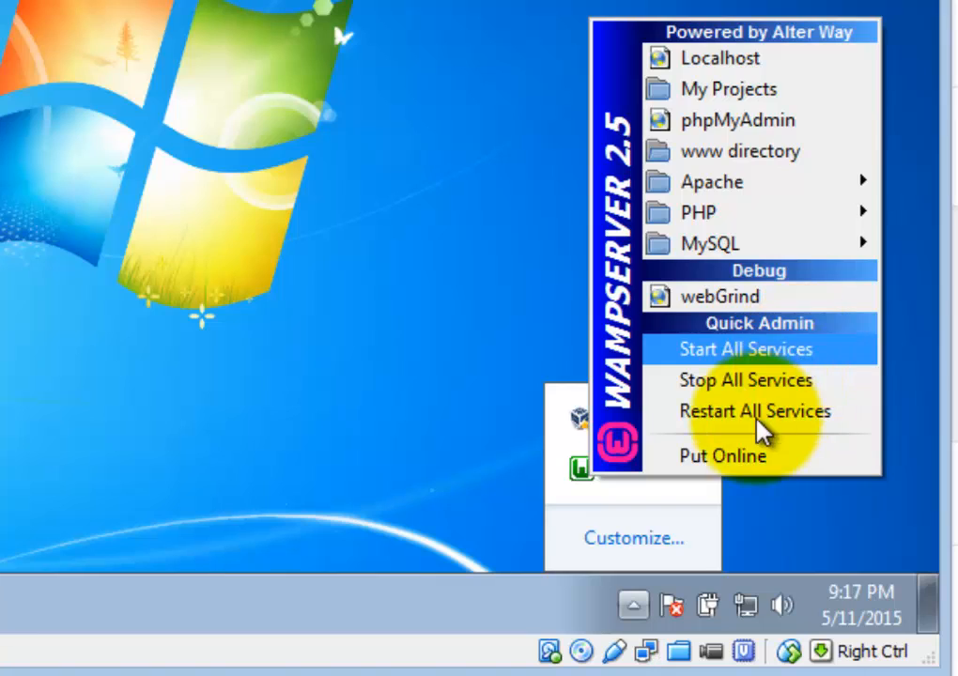
pyautogui.click(721, 457)
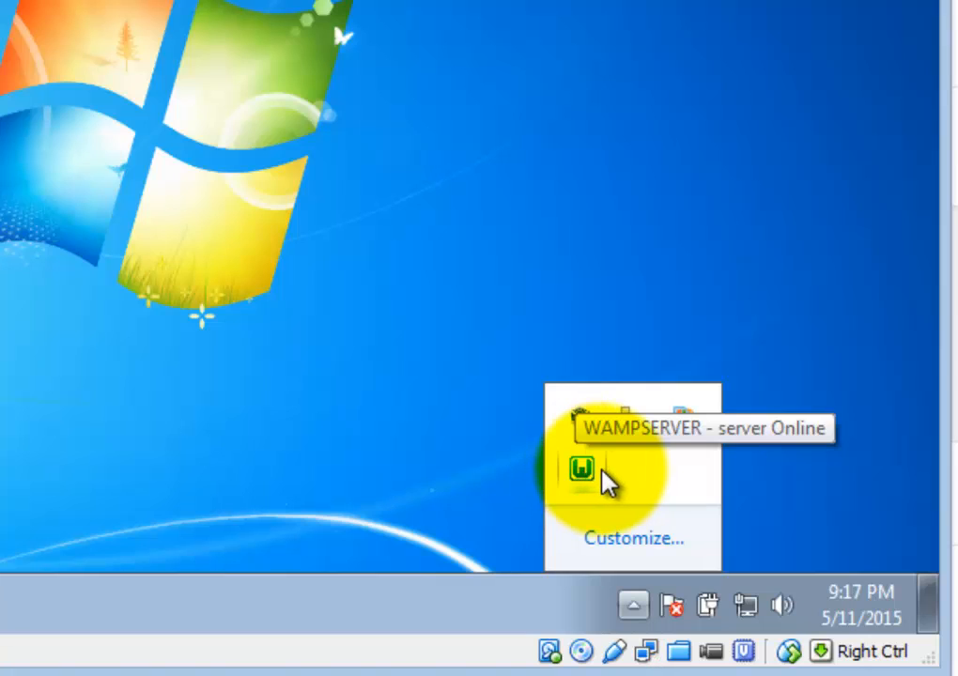
pyautogui.click(581, 474)
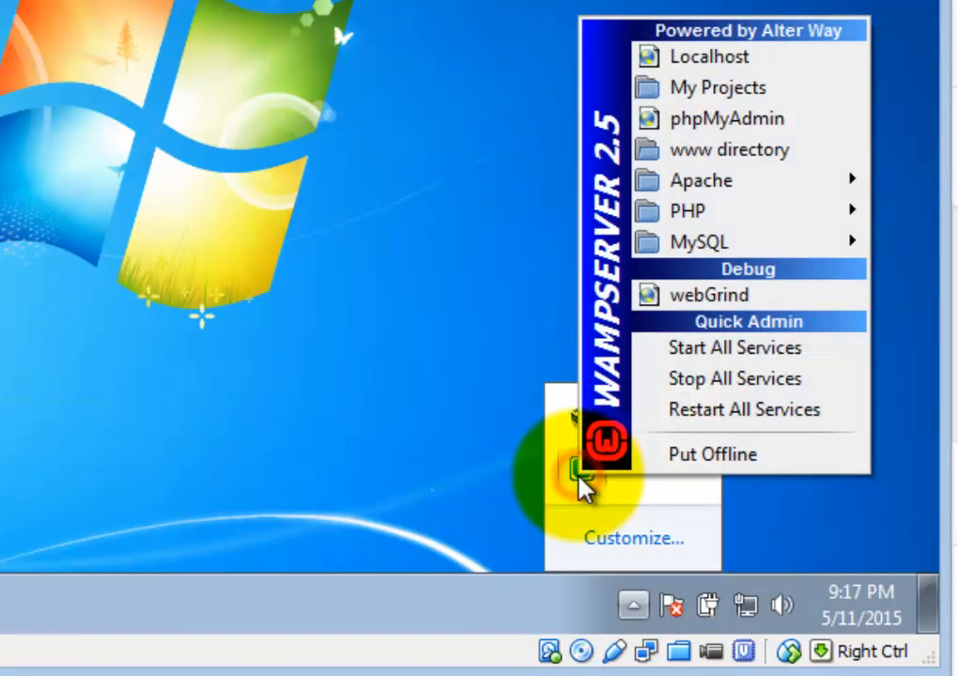
pyautogui.click(757, 66)
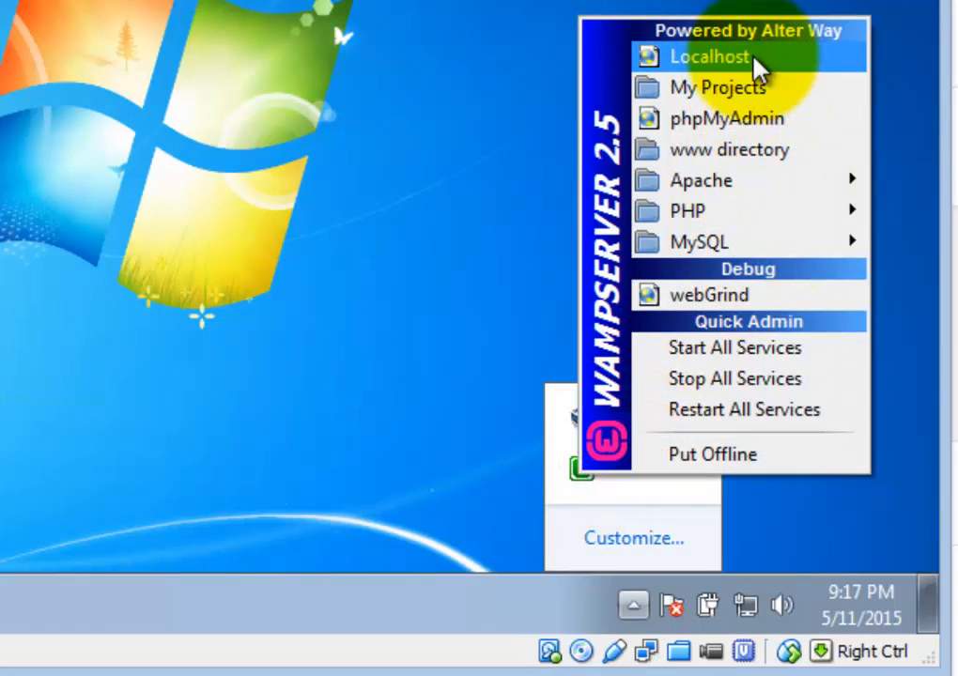
pyautogui.click(757, 62)
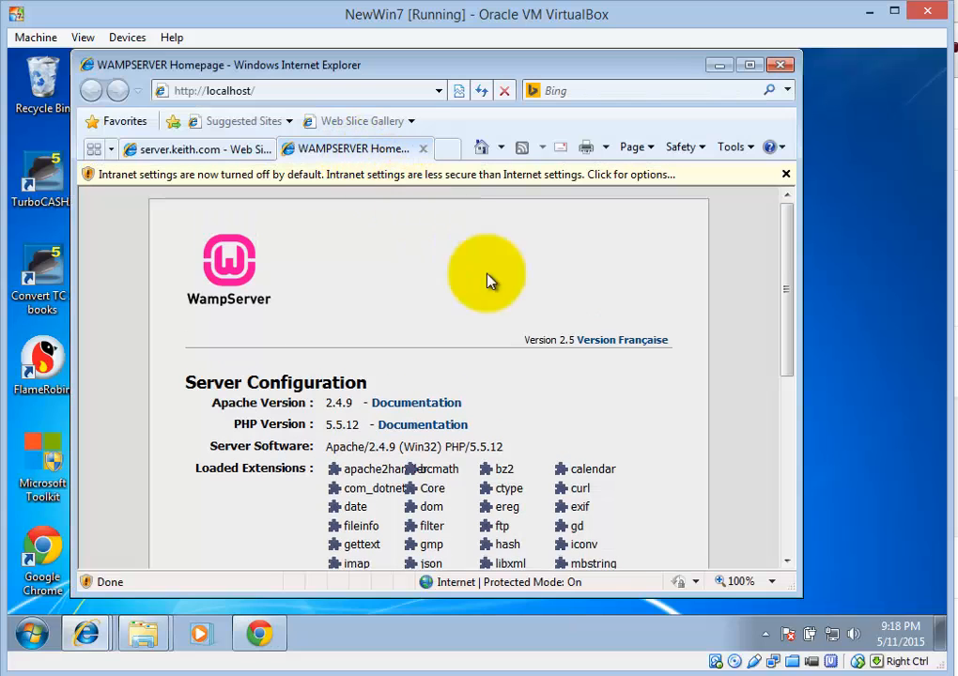
# Enable Intranet Settings from the Information Bar and scroll down the homepage
pyautogui.click(652, 179)
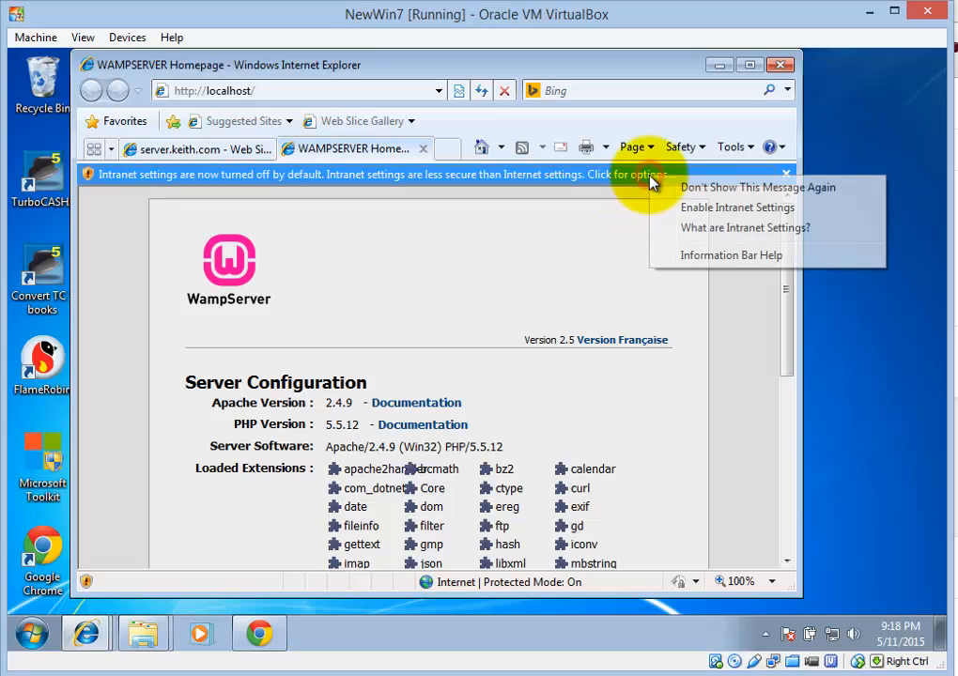
pyautogui.click(697, 209)
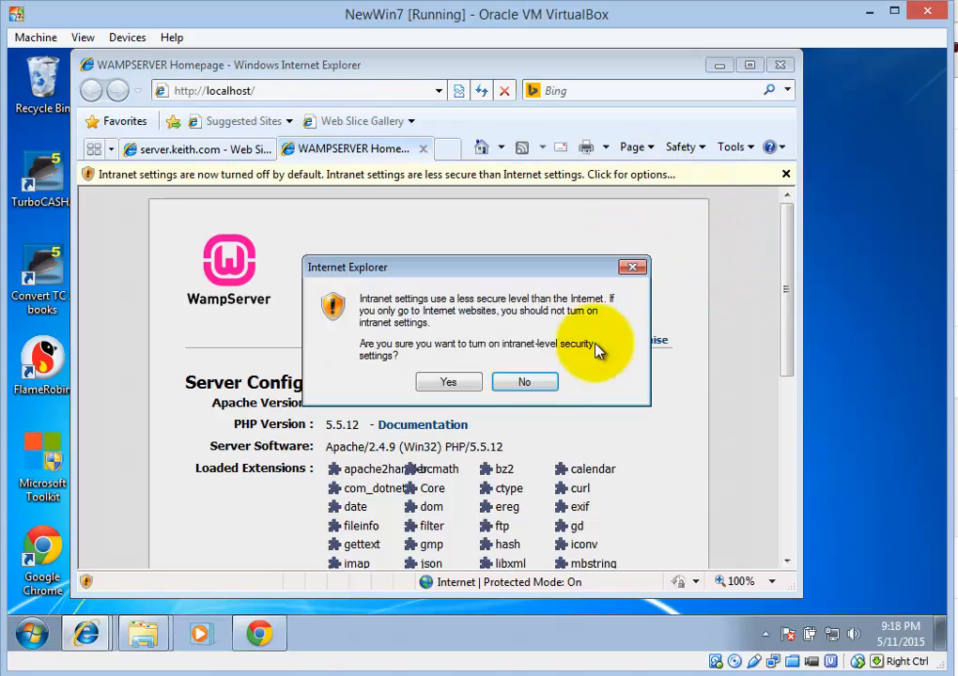
pyautogui.click(465, 383)
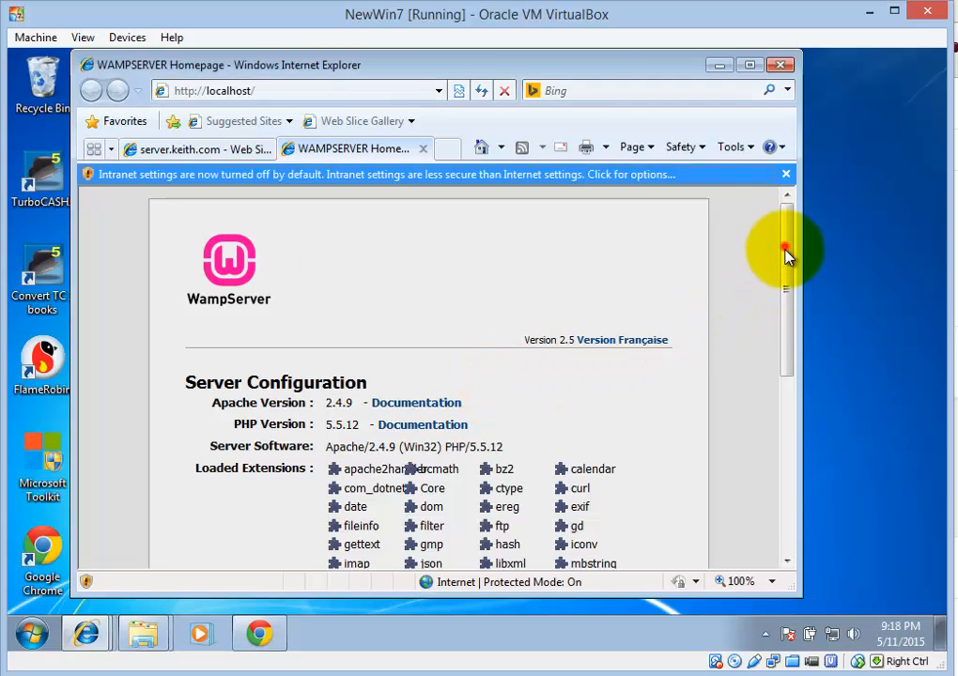
pyautogui.moveTo(785, 246); pyautogui.dragTo(787, 442)
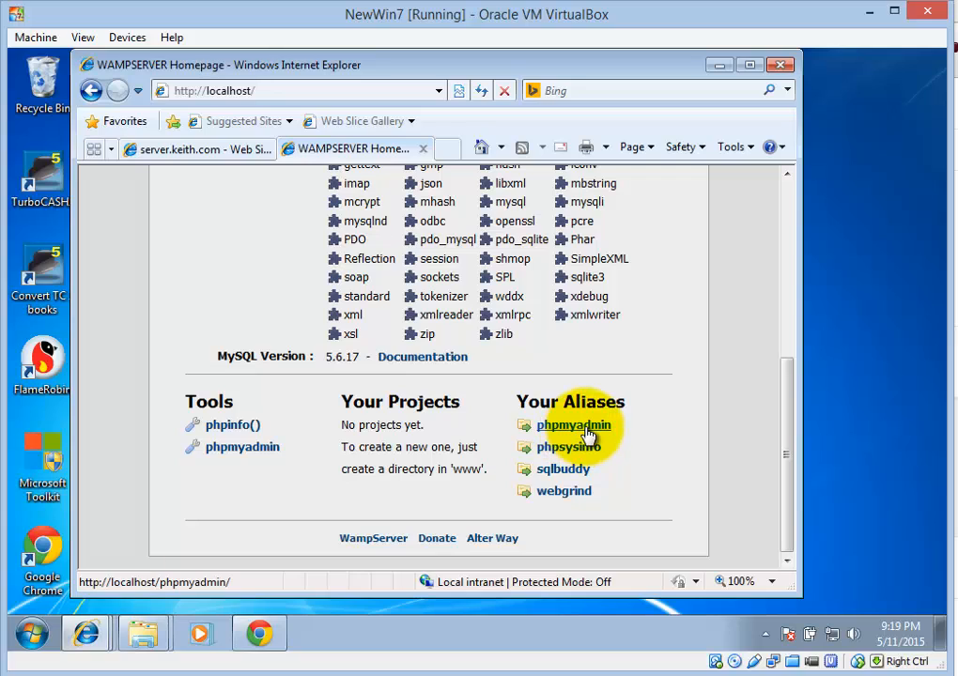
# Open phpMyAdmin 4.1.14 from the homepage's Tools link to list the local databases
pyautogui.click(248, 451)
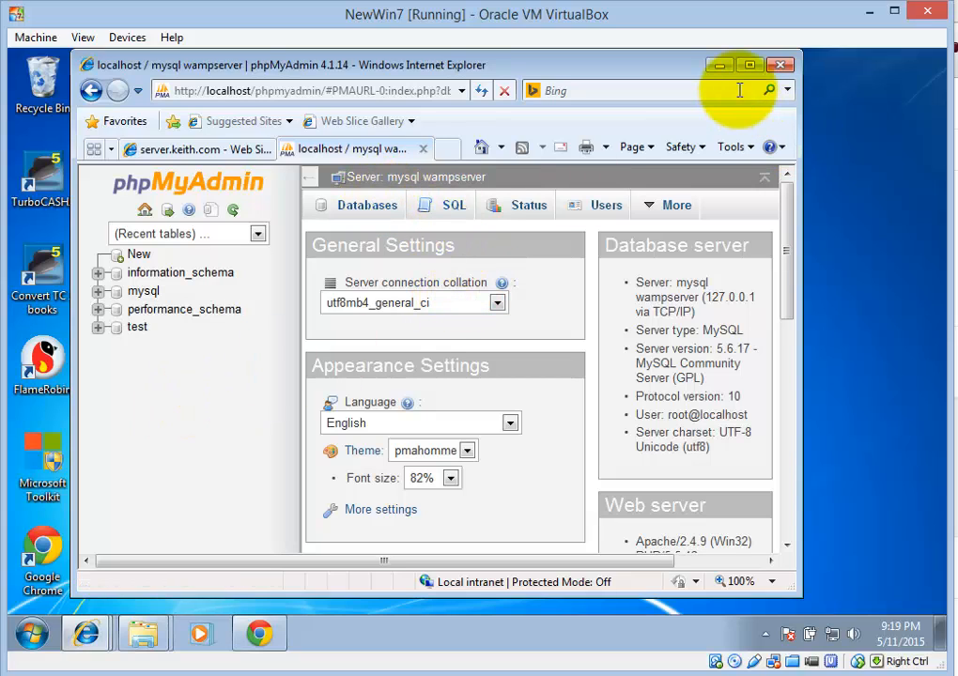
# Close the phpMyAdmin tab and open Computer from the Start menu to view drives C:, D: and E:
pyautogui.click(425, 151)
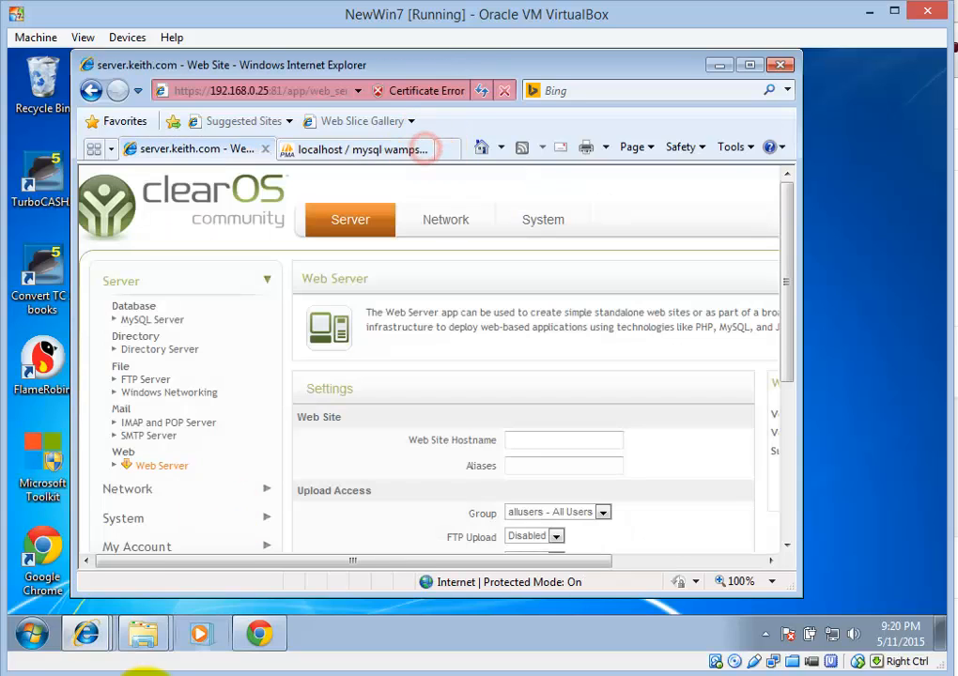
pyautogui.click(146, 634)
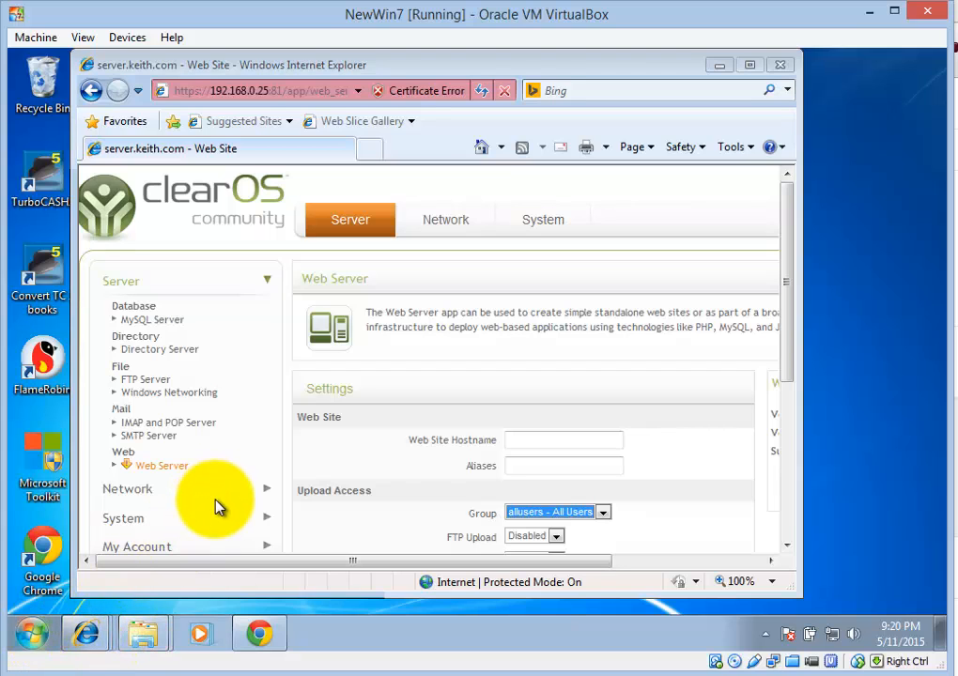
pyautogui.press('super')
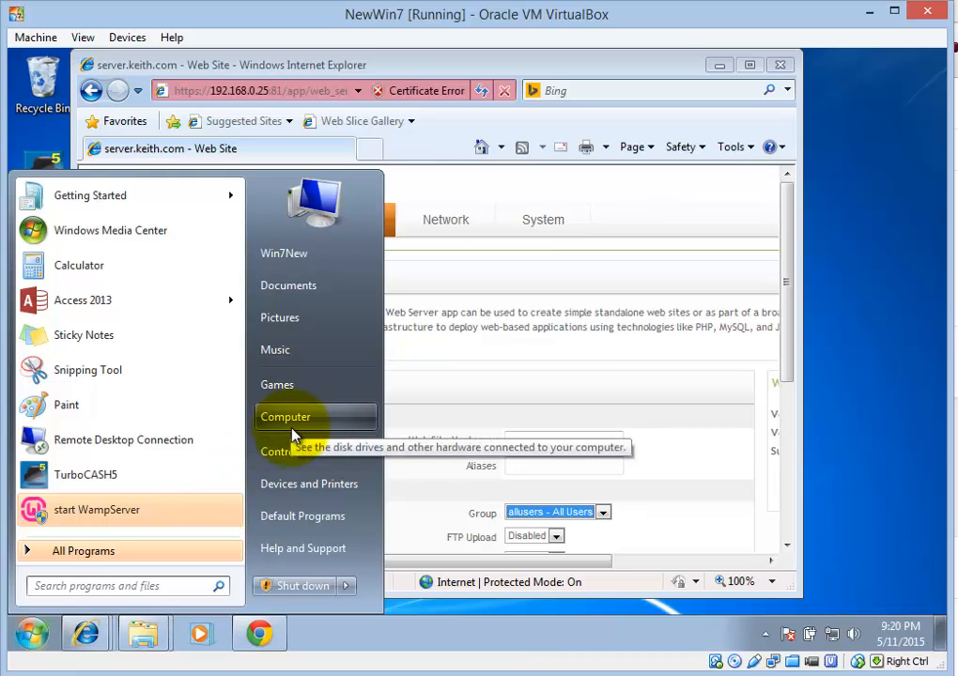
pyautogui.click(296, 424)
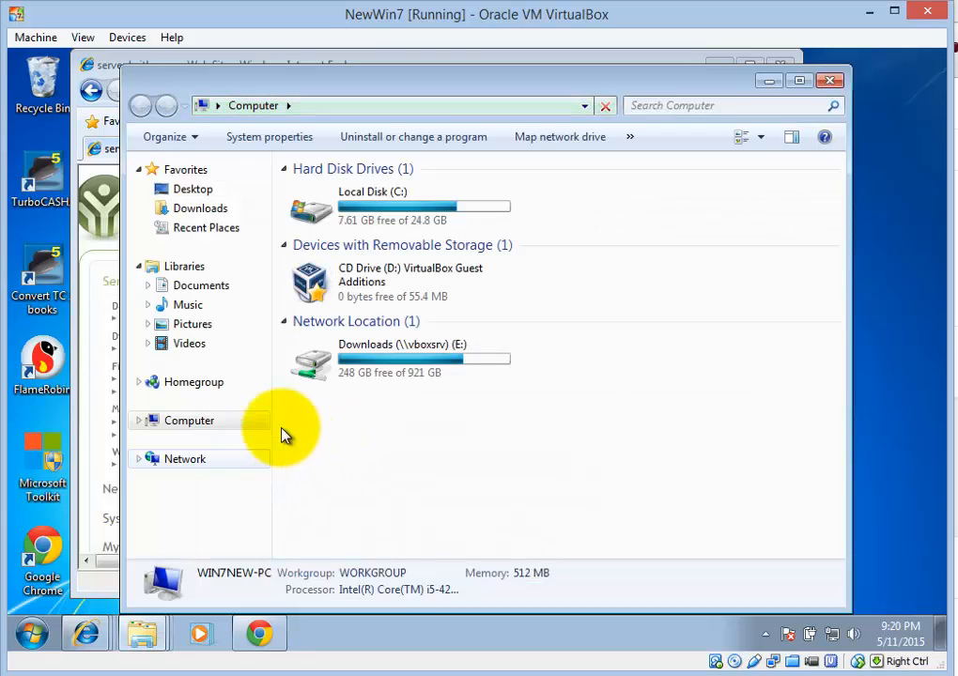
pyautogui.click(411, 208)
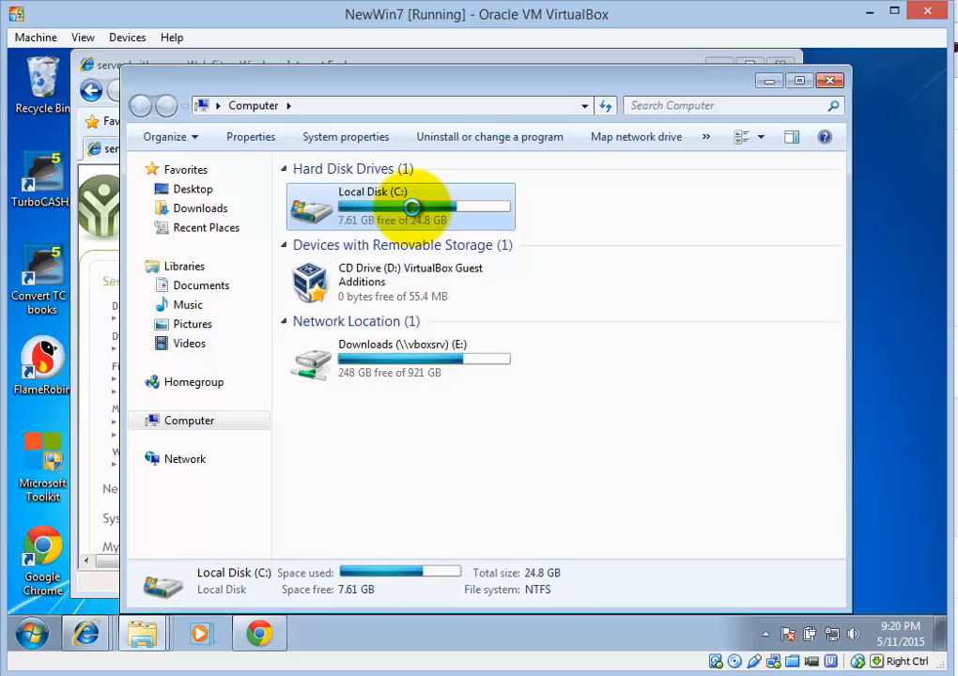
pyautogui.doubleClick(412, 208)
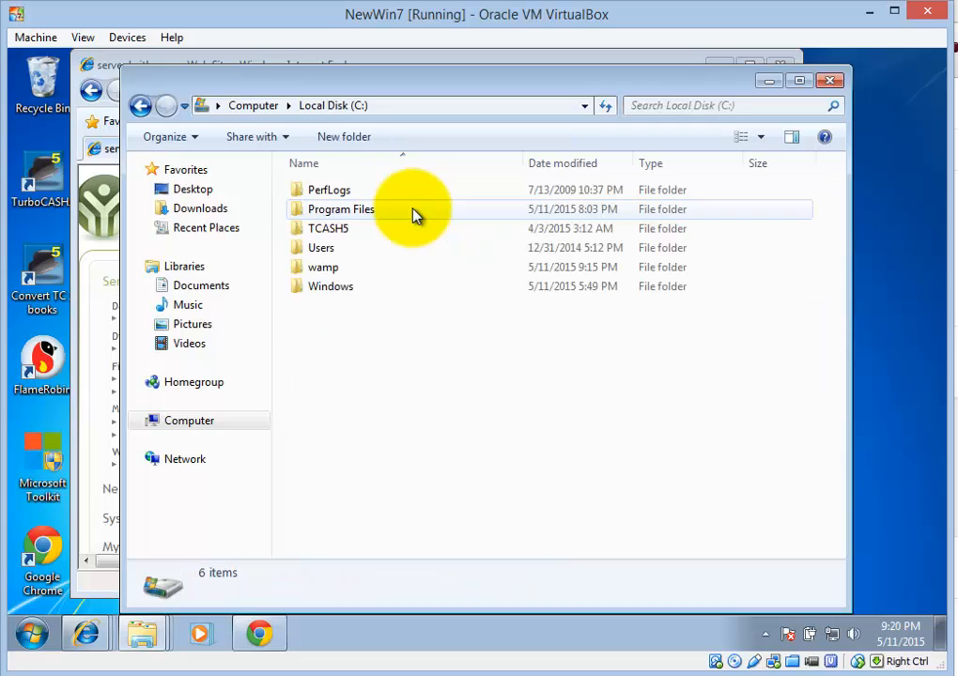
pyautogui.doubleClick(326, 270)
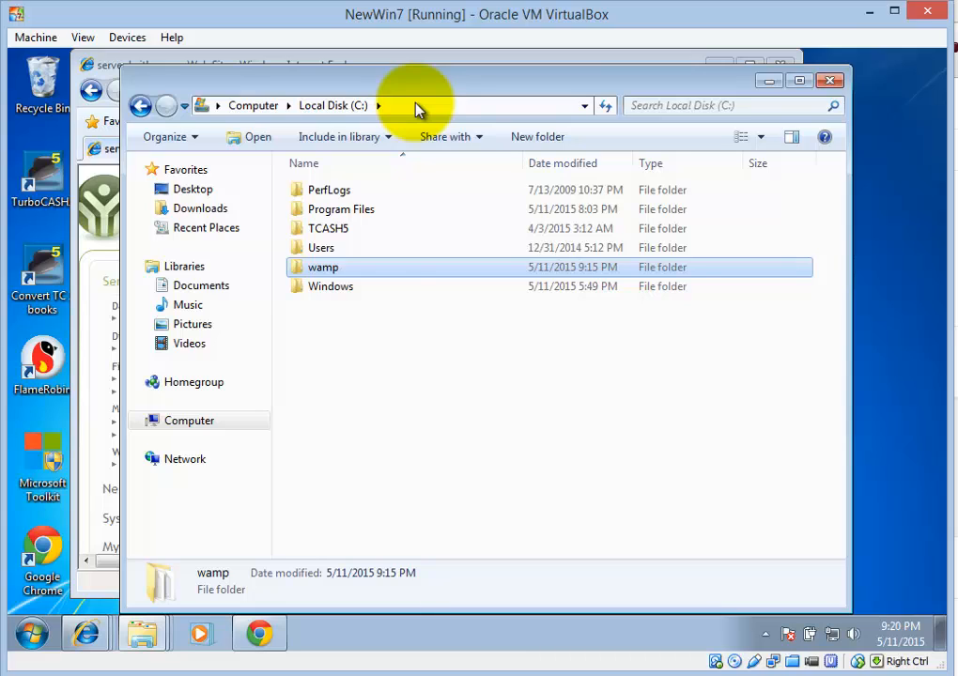
pyautogui.click(327, 270)
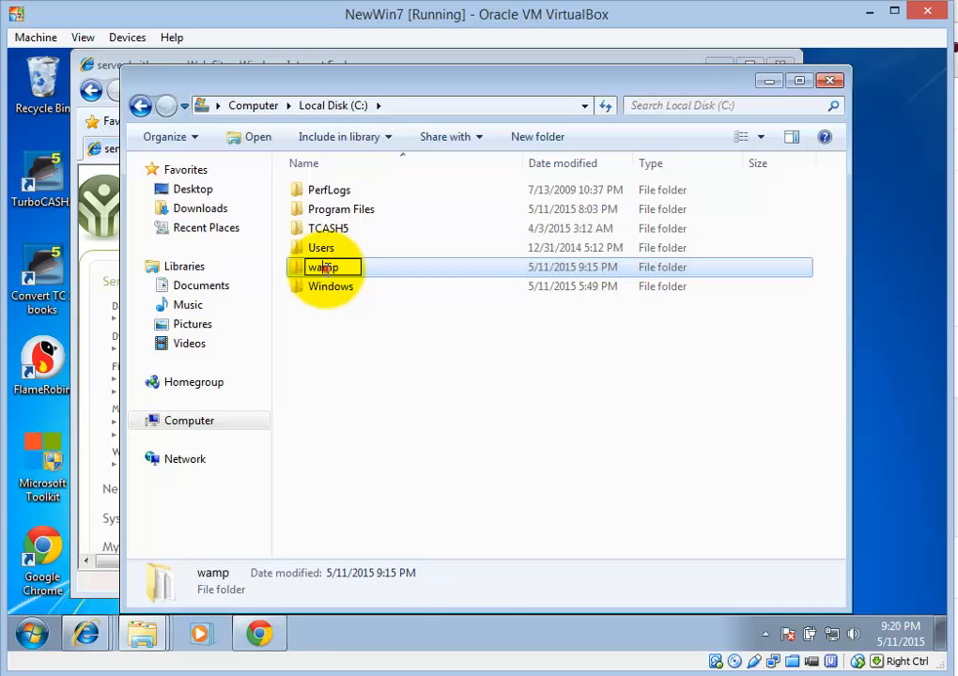
pyautogui.click(392, 271)
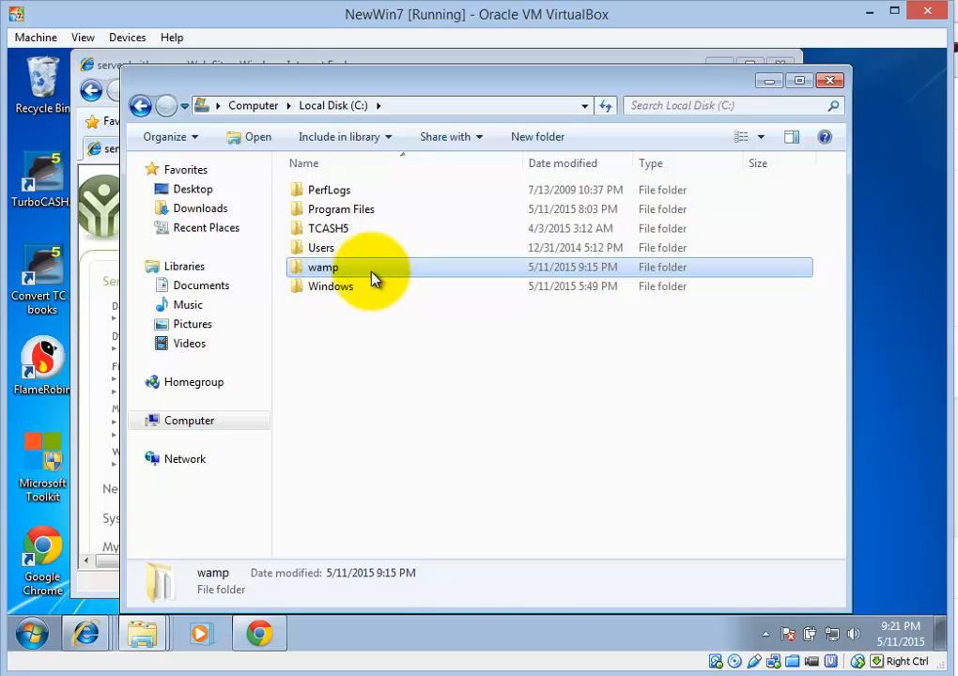
pyautogui.doubleClick(374, 268)
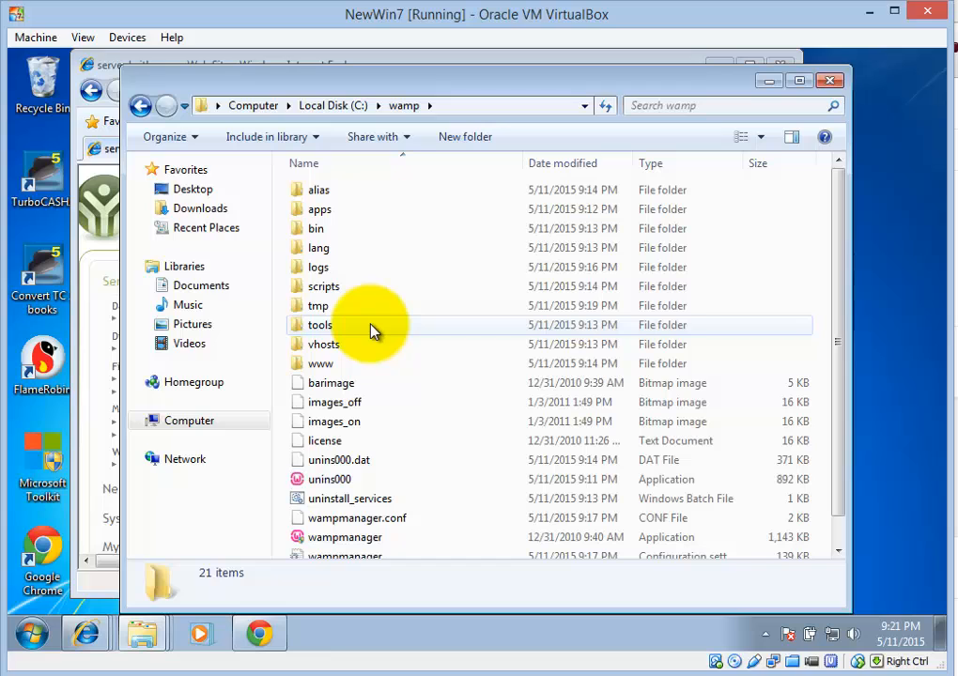
# Open C:\wamp\www and select index.php among favicon, index.php and testmysql.php
pyautogui.scroll(-1, 385, 321)
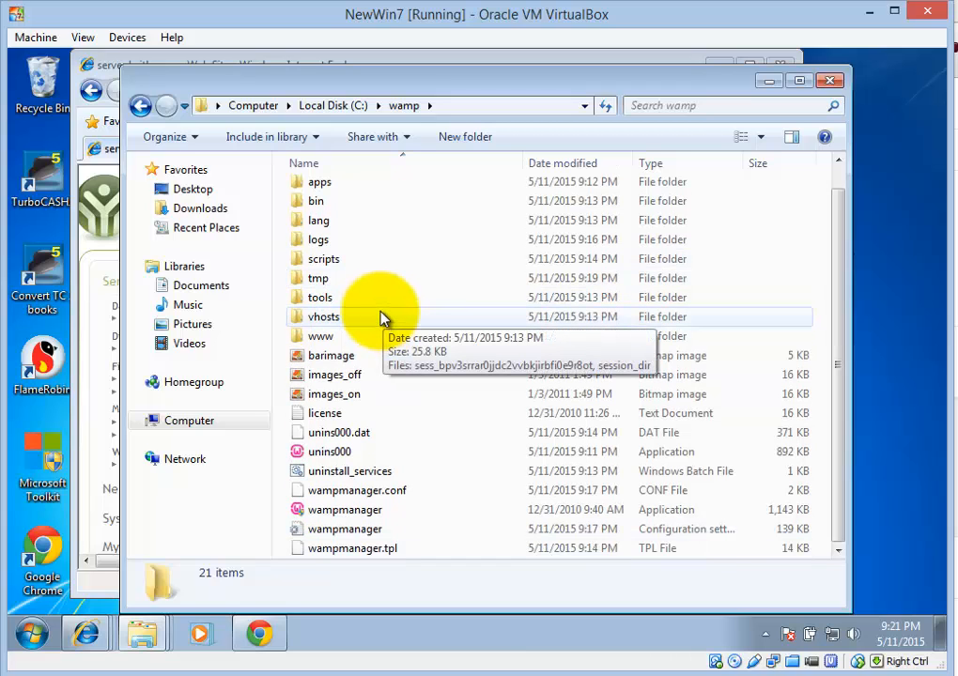
pyautogui.click(321, 341)
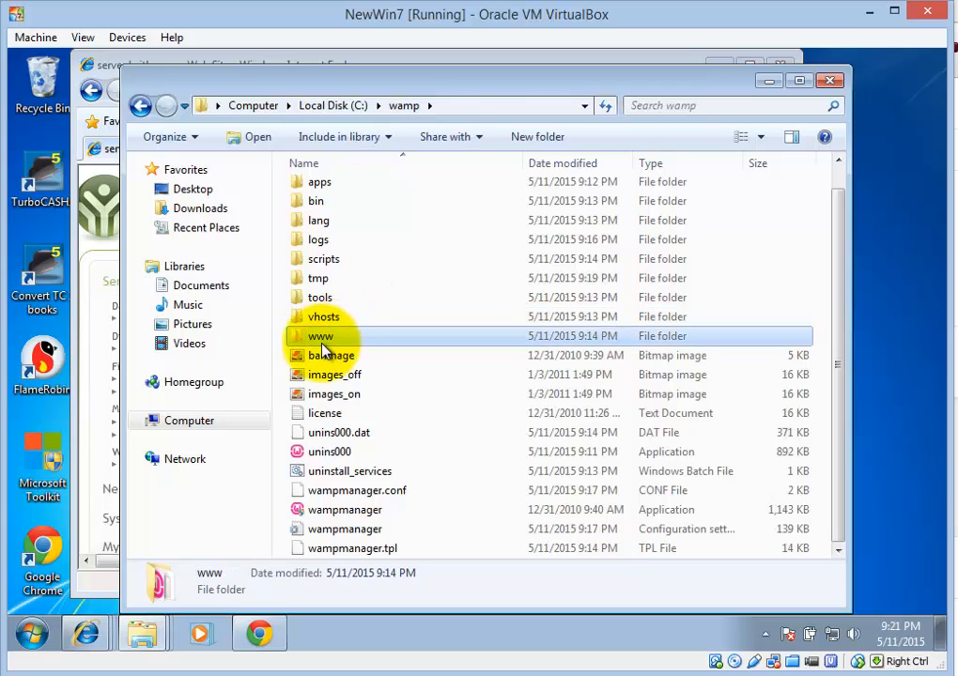
pyautogui.doubleClick(322, 344)
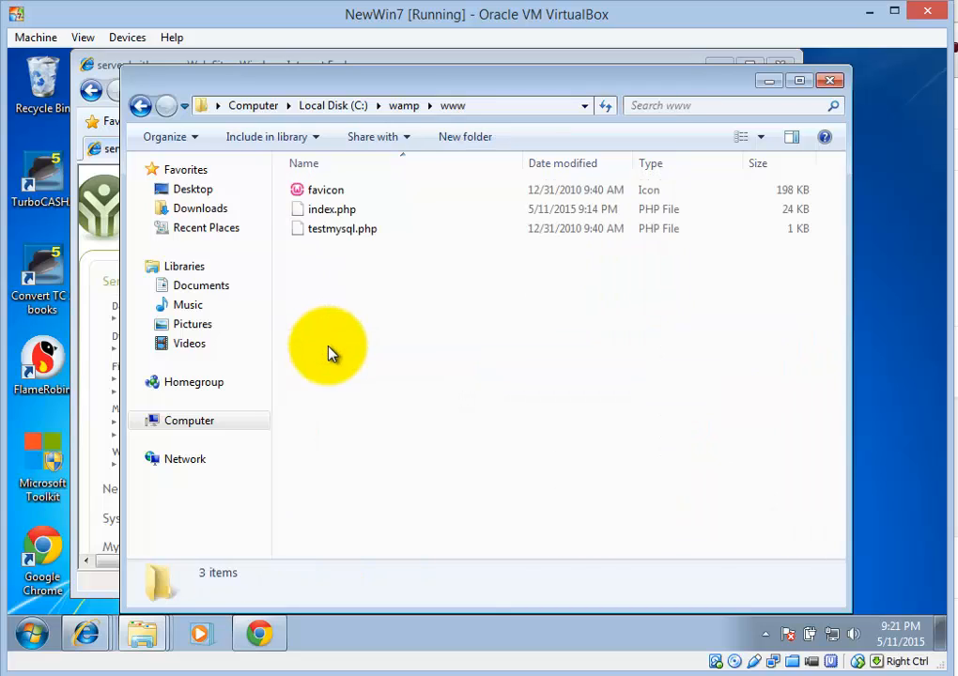
pyautogui.click(336, 221)
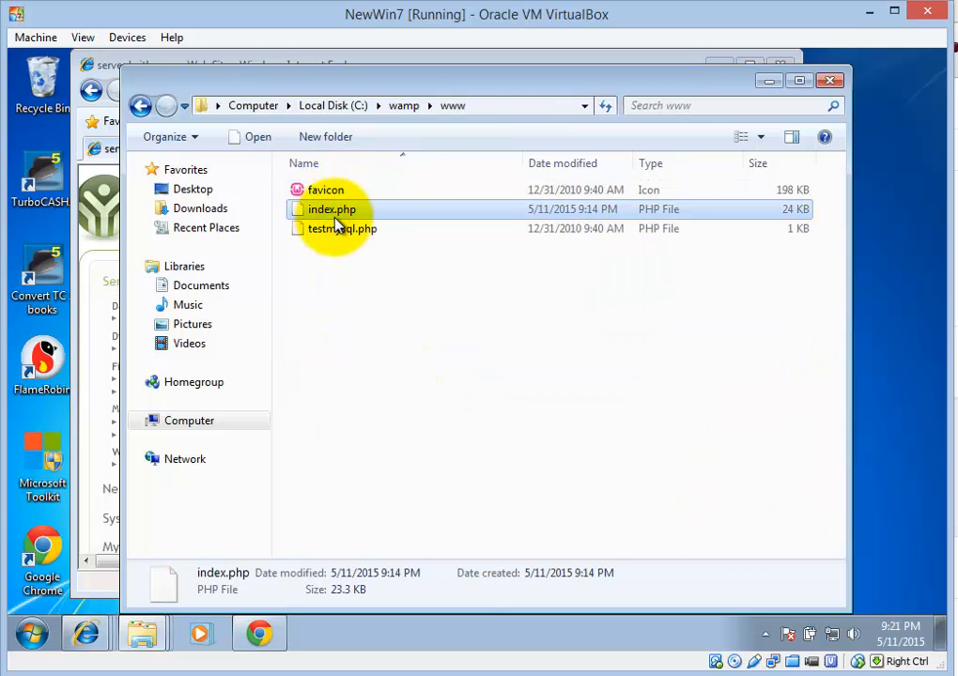